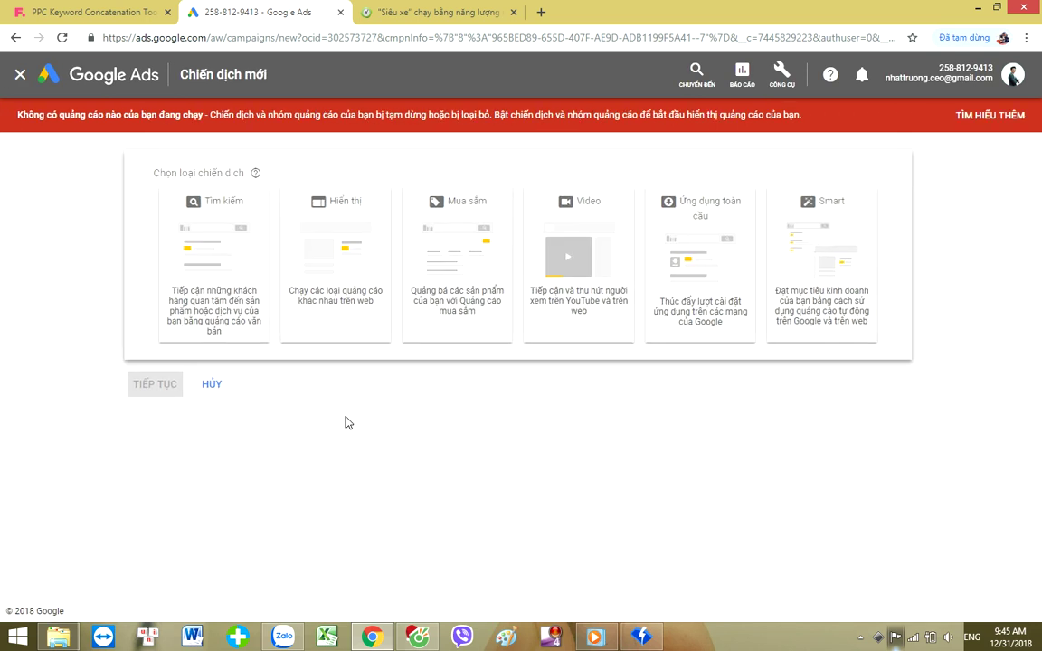
Step: Start a Search (Tìm kiếm) campaign with the website traffic goal (Lưu lượng truy cập trang web) and continue to its settings
click(185, 268)
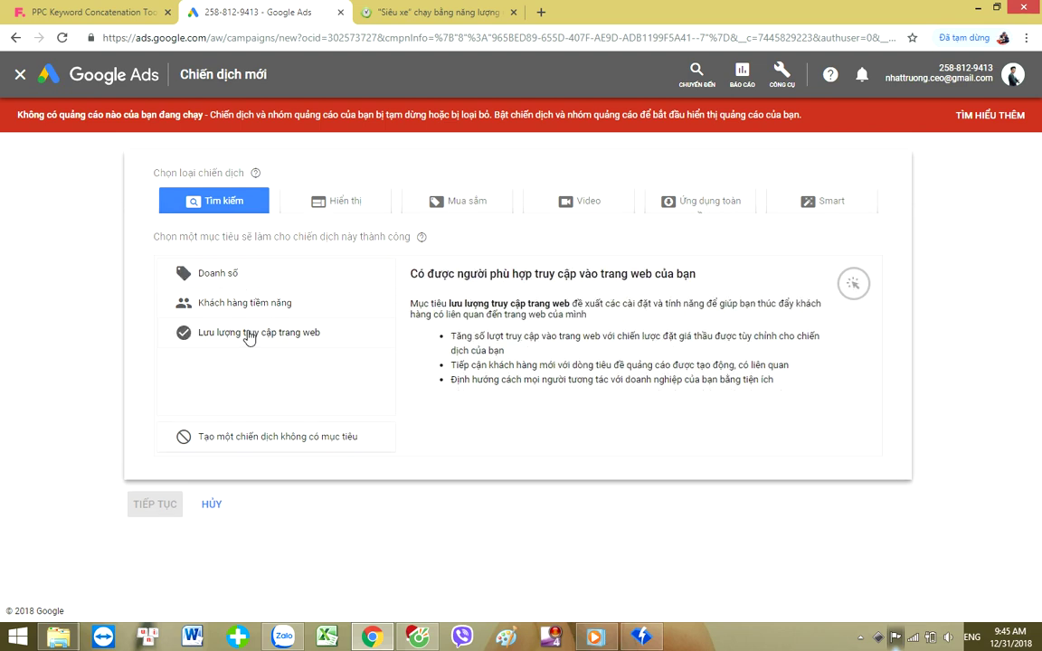
click(249, 333)
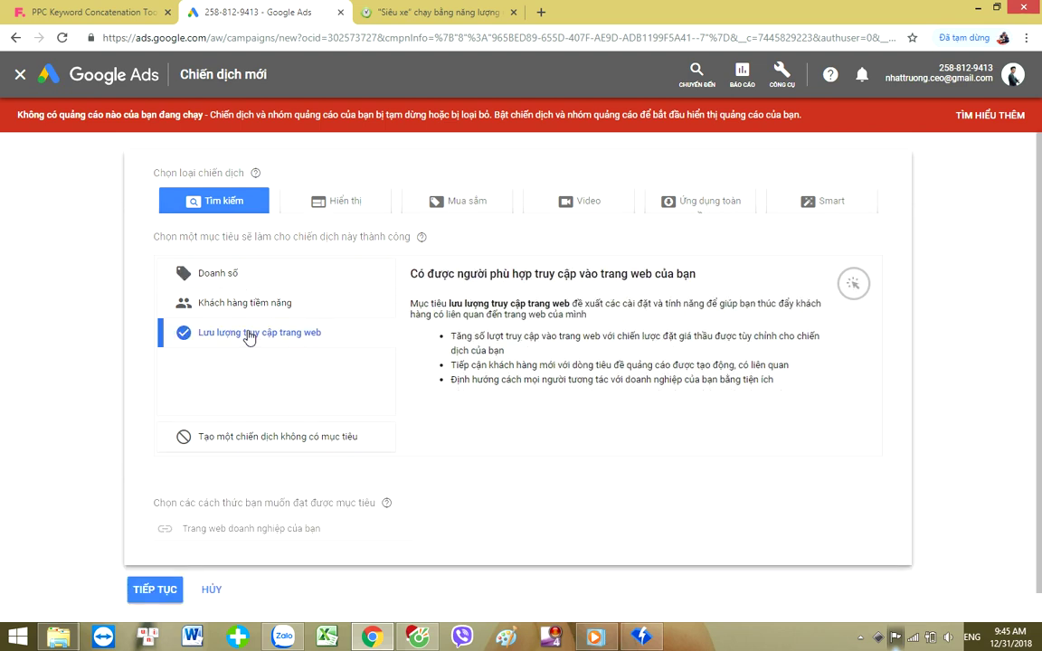
click(154, 591)
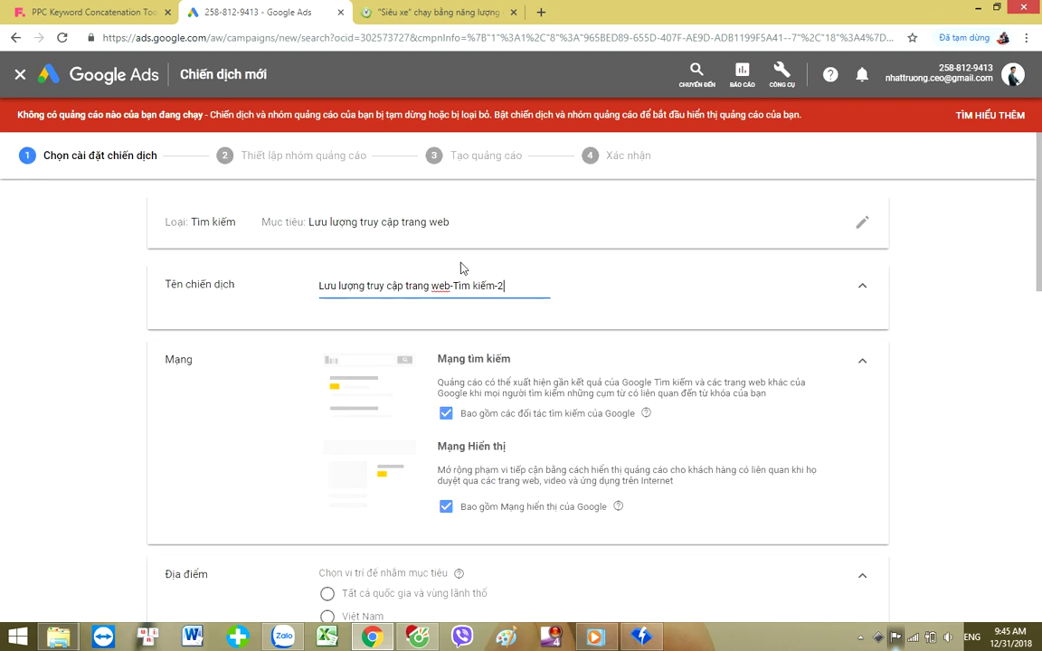
Step: Replace the default campaign name with VINCITY HÀ NỘI followed by a hyphen and the advertiser's name
drag(511, 283, 267, 317)
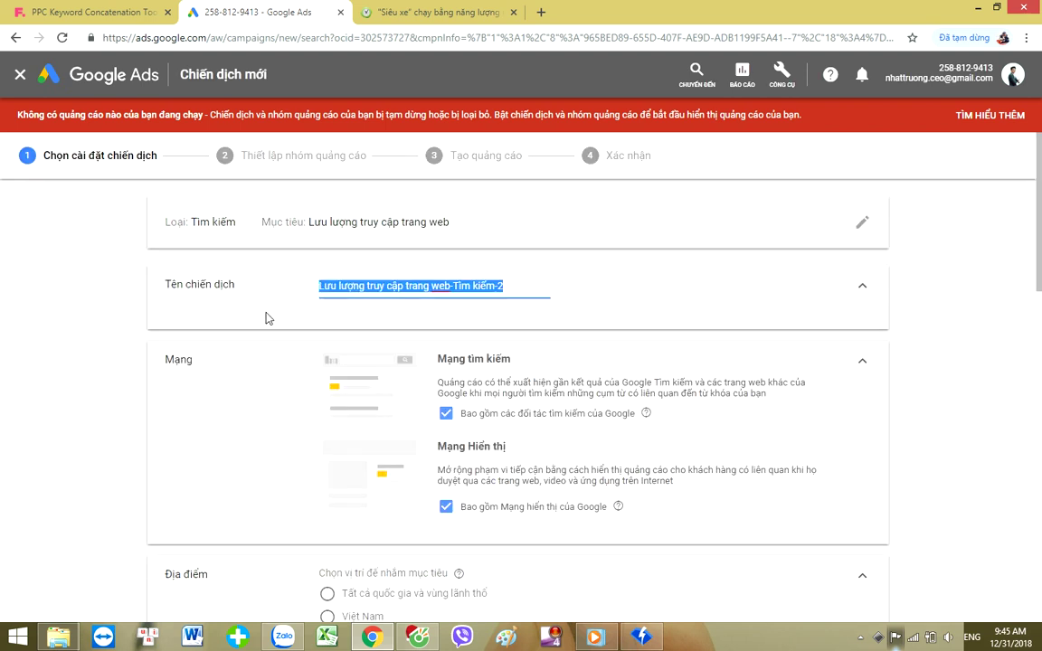
key(BackSpace)
text(vin)
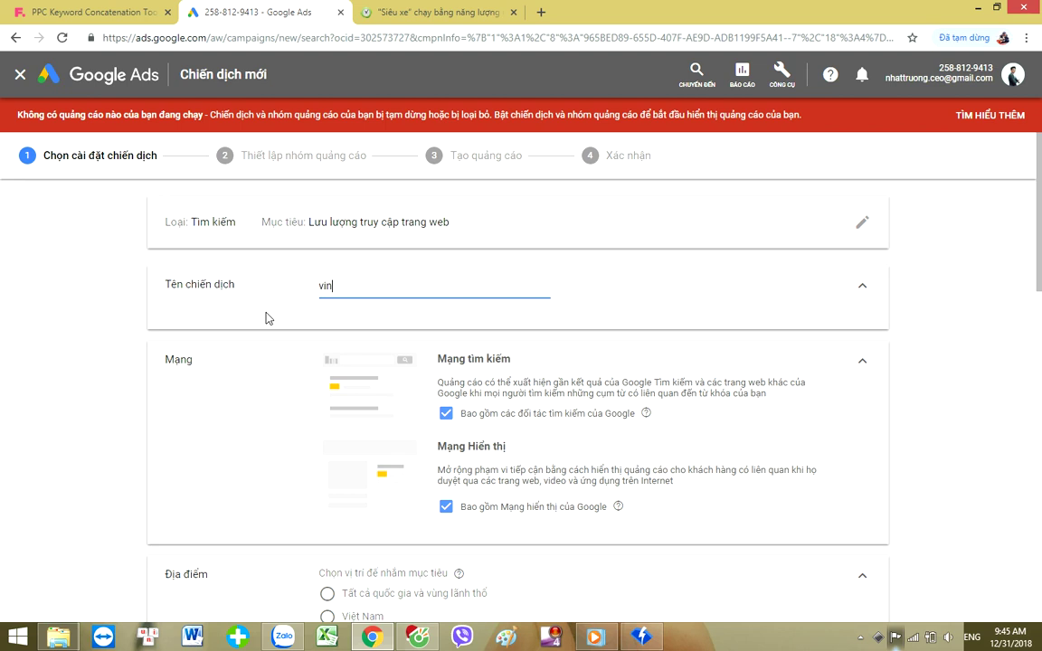
text(c)
key(ctrl+a)
key(BackSpace)
text(VINCITY HÀ NỘI )
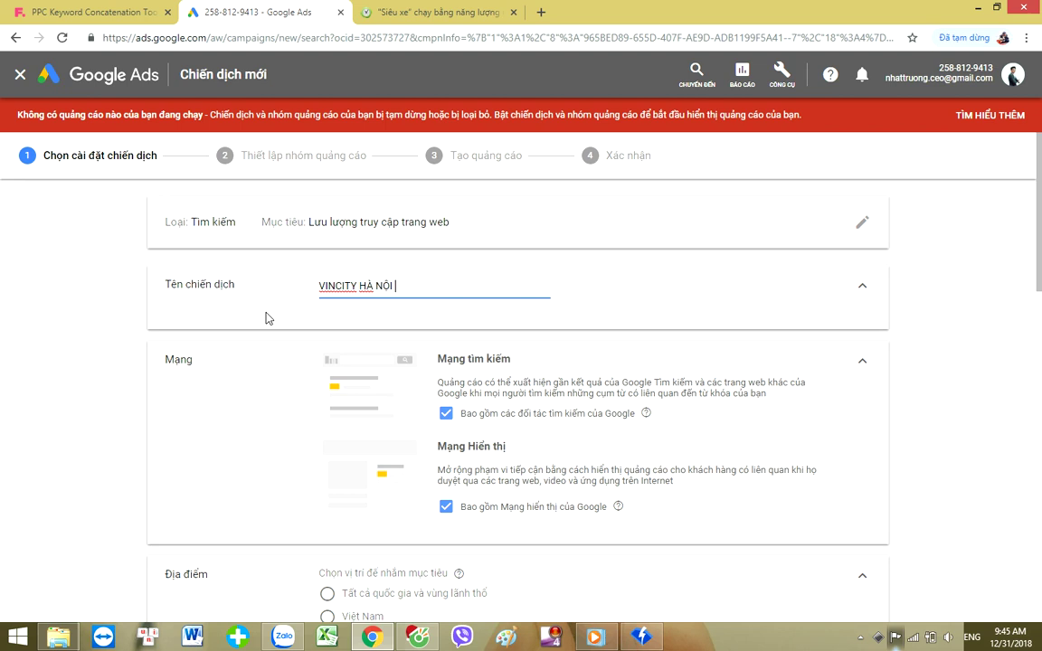
text(- MR.TRU)
text(ỜNG)
Step: Rename the campaign to VIN HN_1.1.2019_TÌM KIẾM
scroll(282, 416, down, 1)
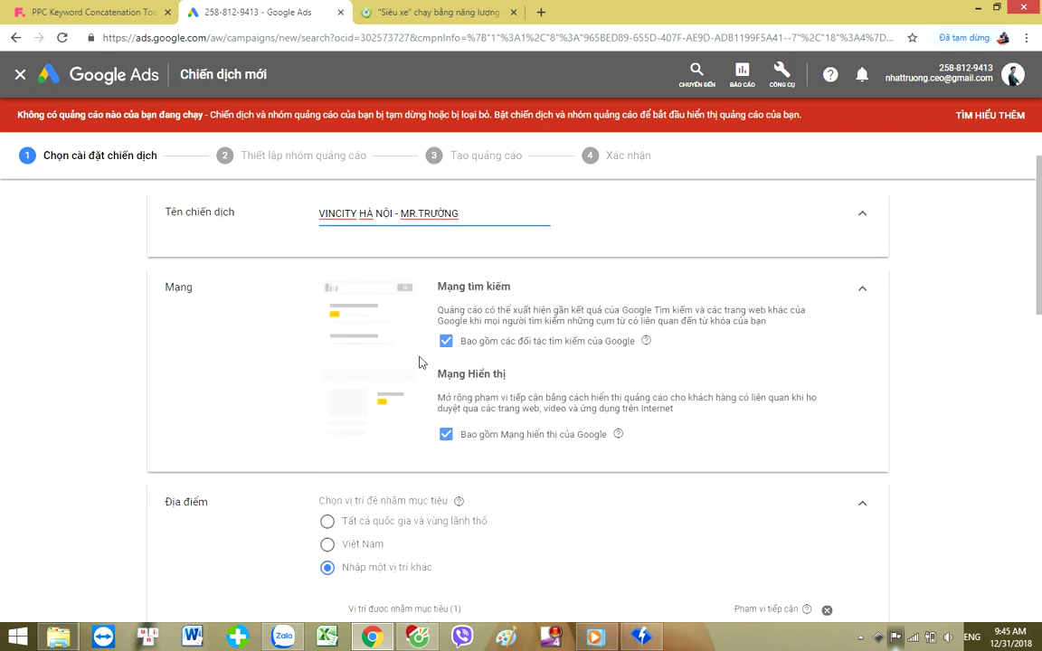
drag(467, 214, 398, 224)
key(BackSpace)
key(BackSpace)
key(BackSpace)
key(BackSpace)
key(BackSpace)
key(BackSpace)
key(BackSpace)
key(BackSpace)
key(BackSpace)
key(BackSpace)
key(BackSpace)
key(BackSpace)
key(BackSpace)
key(BackSpace)
key(BackSpace)
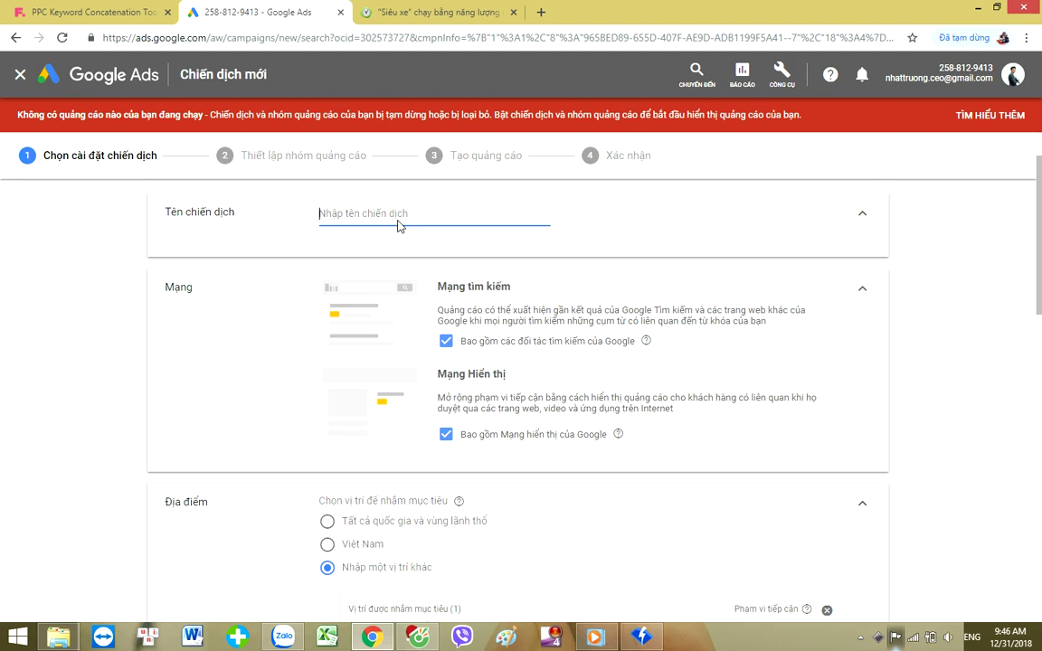
text(VIN HN 1.1.2019_TÌM KIẾM)
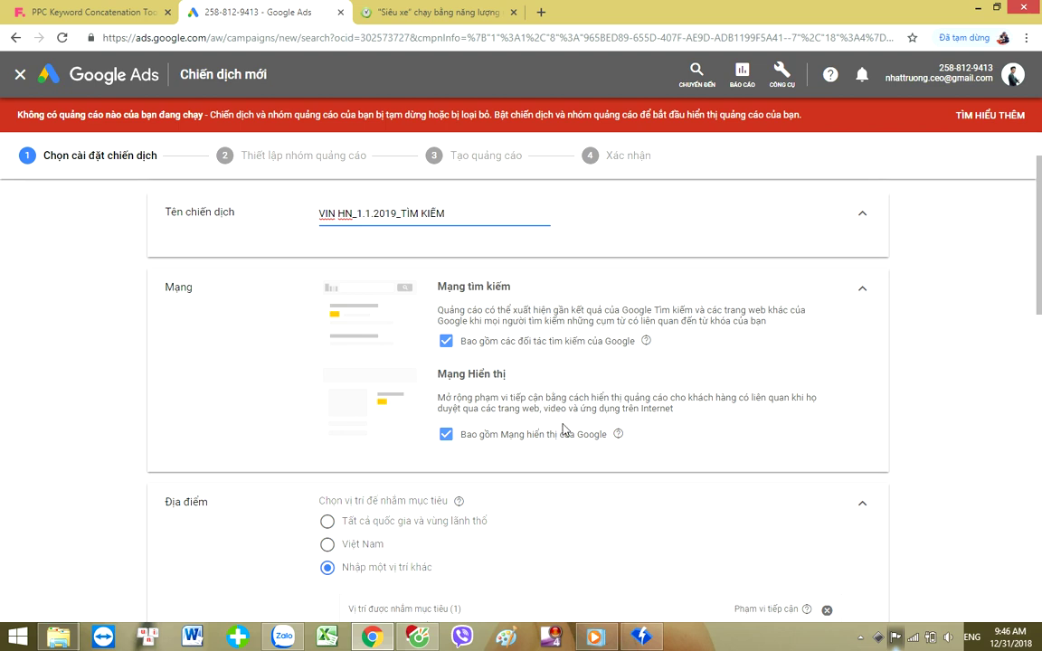
Step: Exclude the Google Display Network from the campaign after viewing the display ads on the open 24h.com.vn article
click(429, 12)
scroll(506, 314, up, 2)
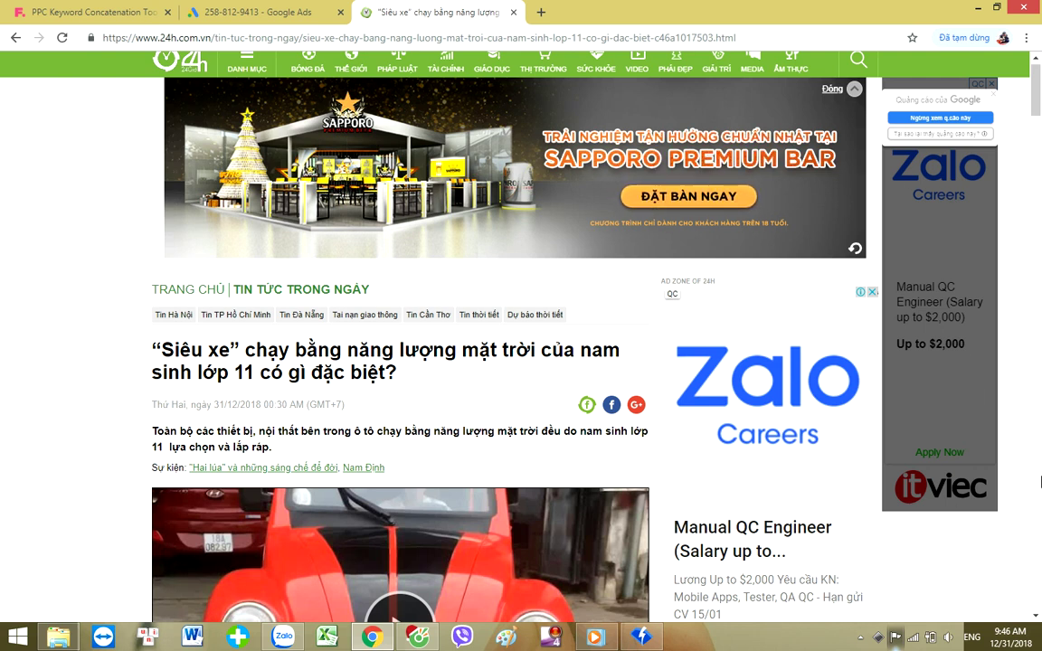
click(262, 12)
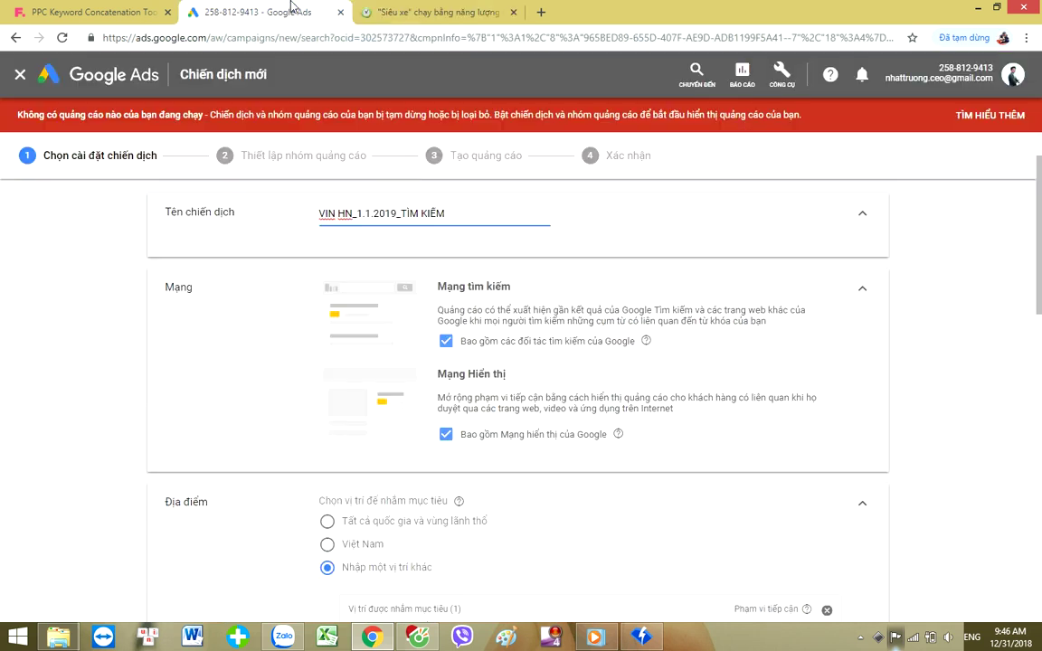
click(446, 435)
Step: Remove the preset target location and add the province Hà Nội, Việt Nam as the target
scroll(588, 434, down, 2)
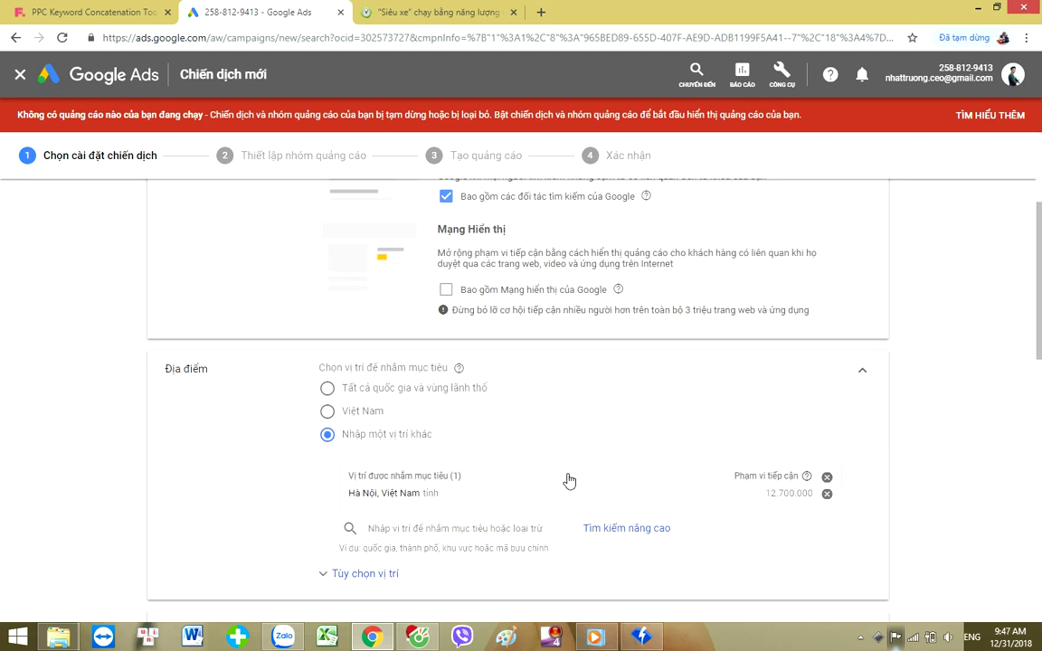
scroll(579, 480, down, 1)
click(826, 421)
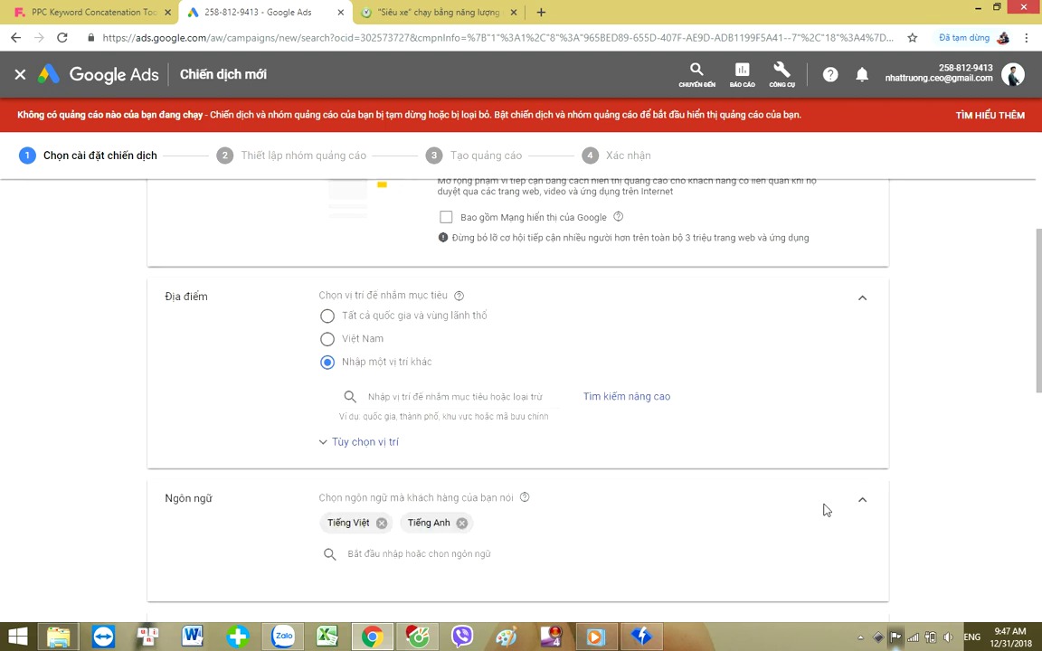
click(406, 395)
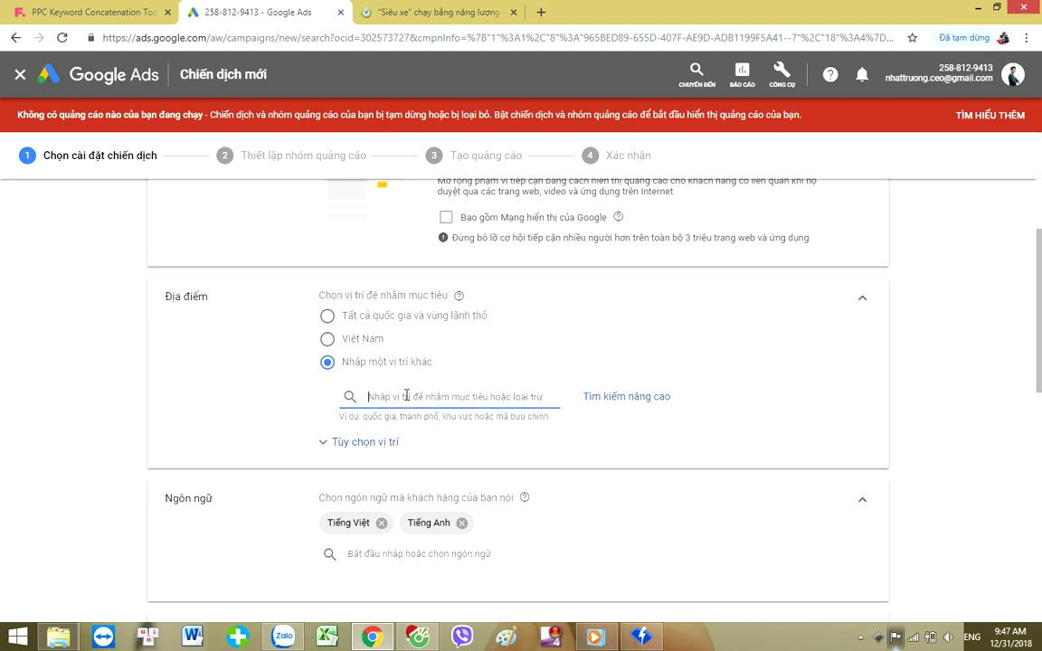
text(hà nội)
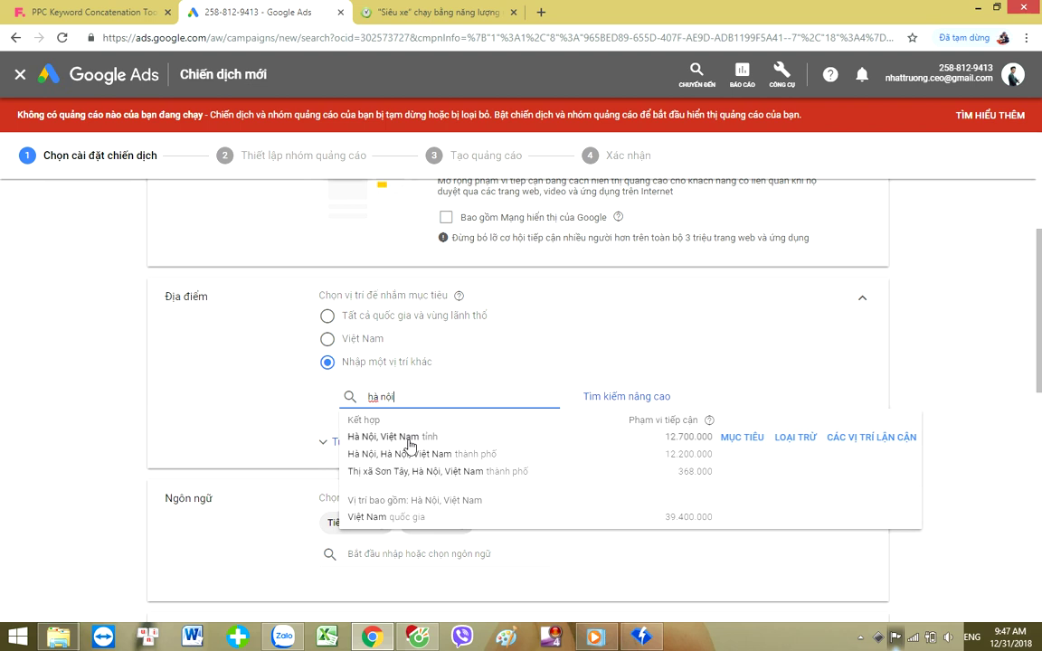
click(411, 433)
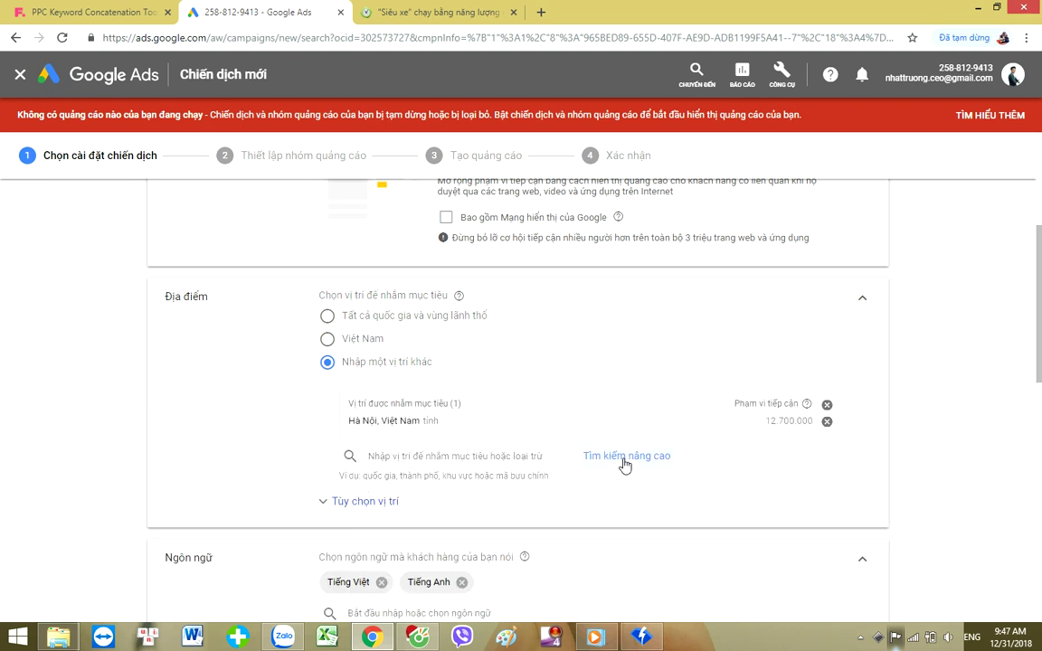
Step: In advanced location search, replace the Hà Nội province with a pinned 20-mile radius target around about (21.02, 105.77)
click(586, 457)
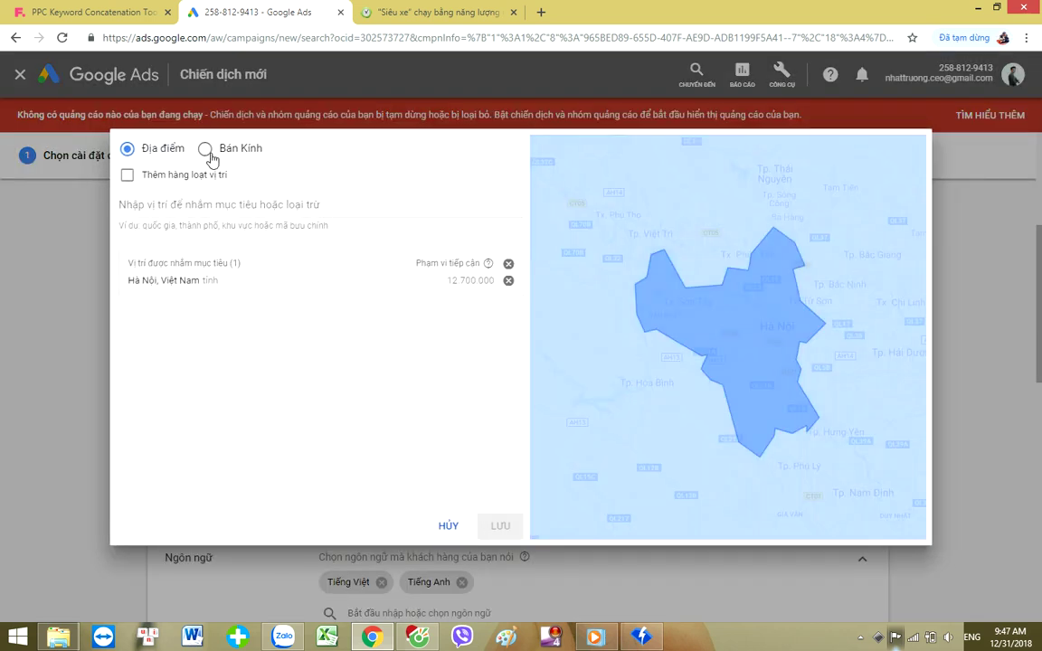
click(207, 150)
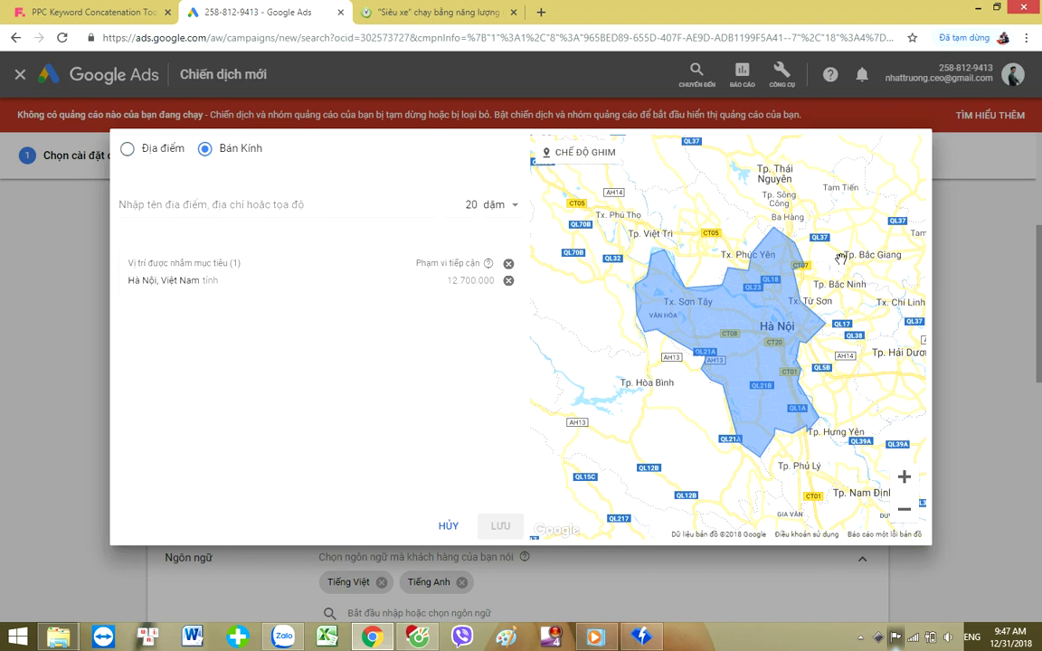
click(507, 280)
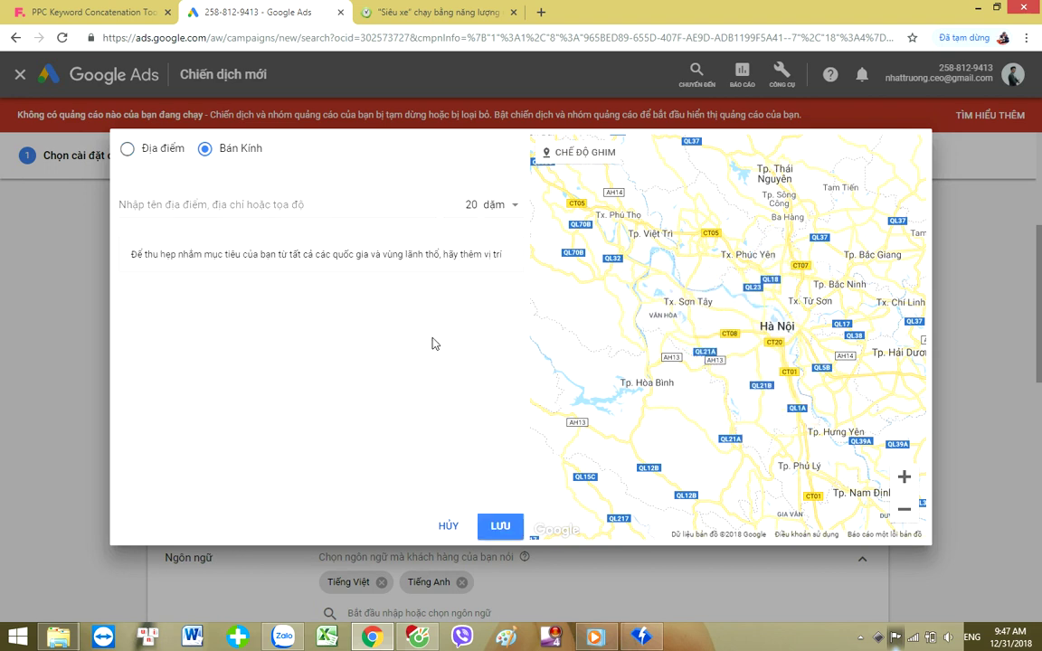
click(583, 154)
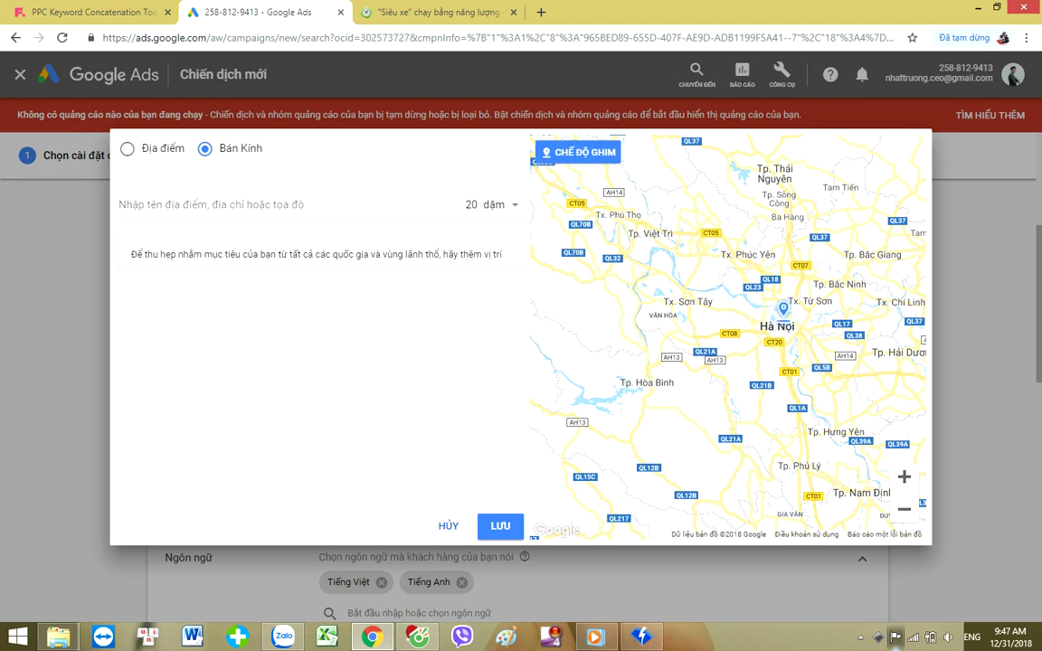
click(759, 317)
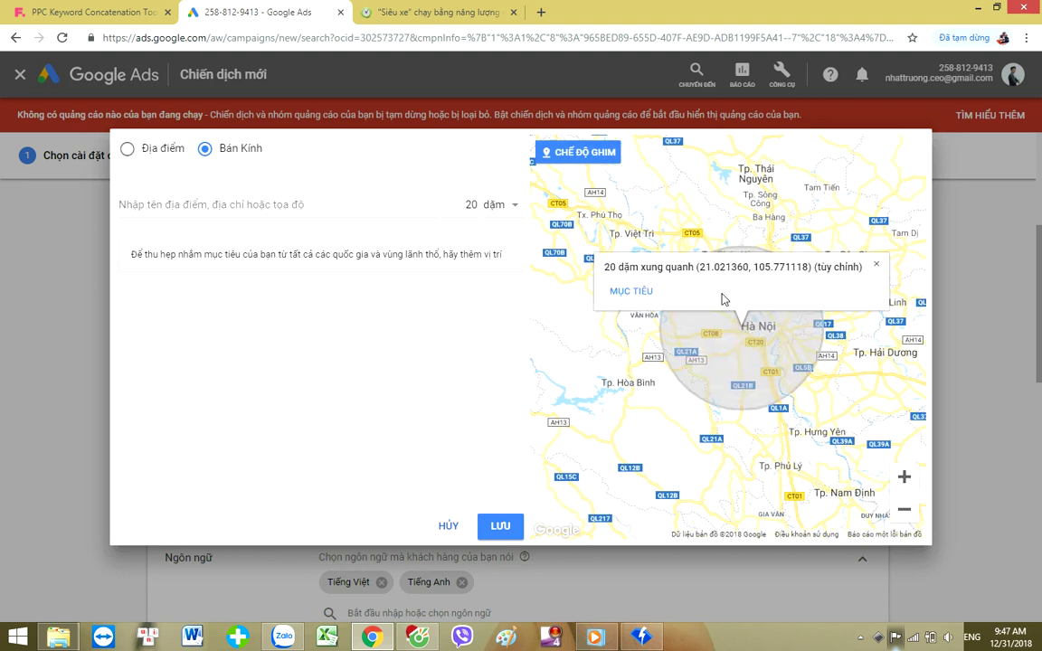
click(634, 291)
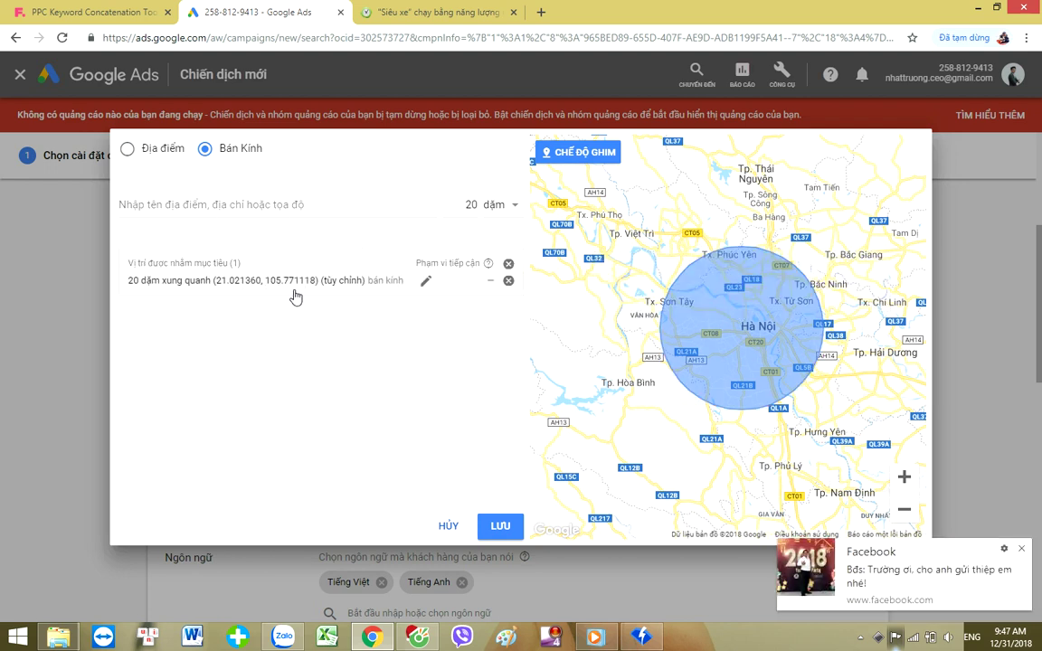
Step: Set the radius unit for new locations to km and save the location targeting
click(488, 206)
click(508, 251)
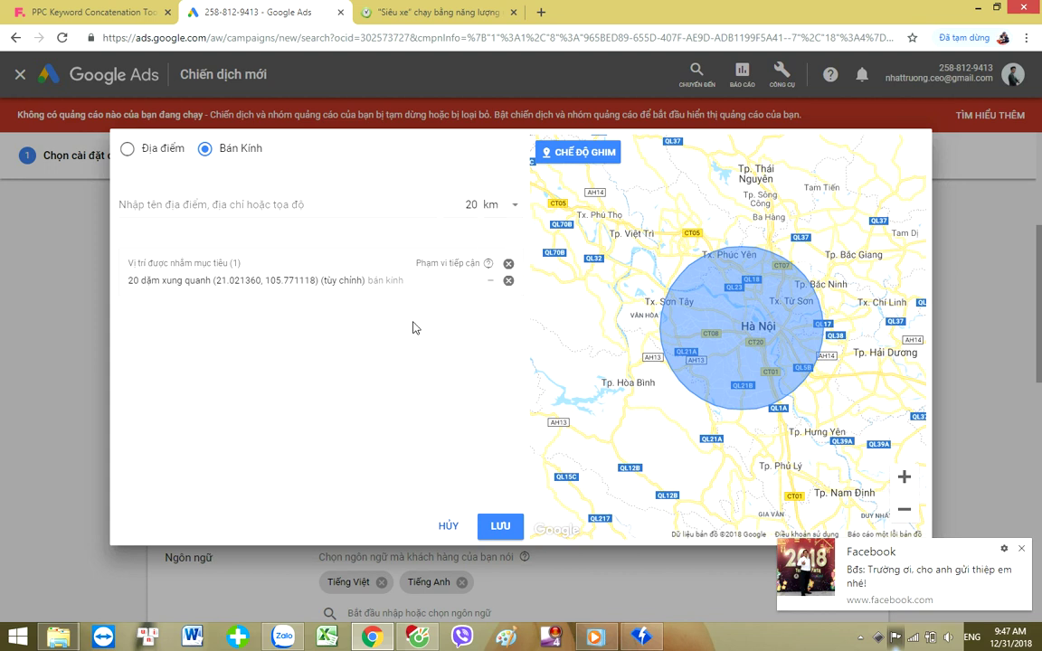
click(500, 525)
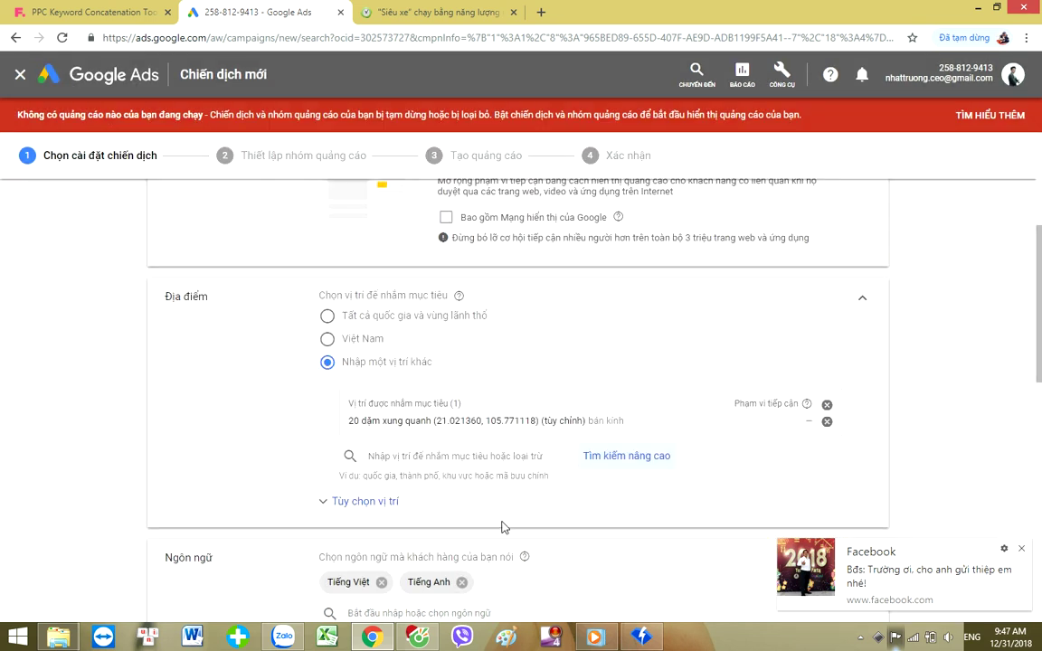
Step: In the location options, target only people located in the targeted locations (Những người ở các vị trí được nhắm mục tiêu)
scroll(714, 493, down, 1)
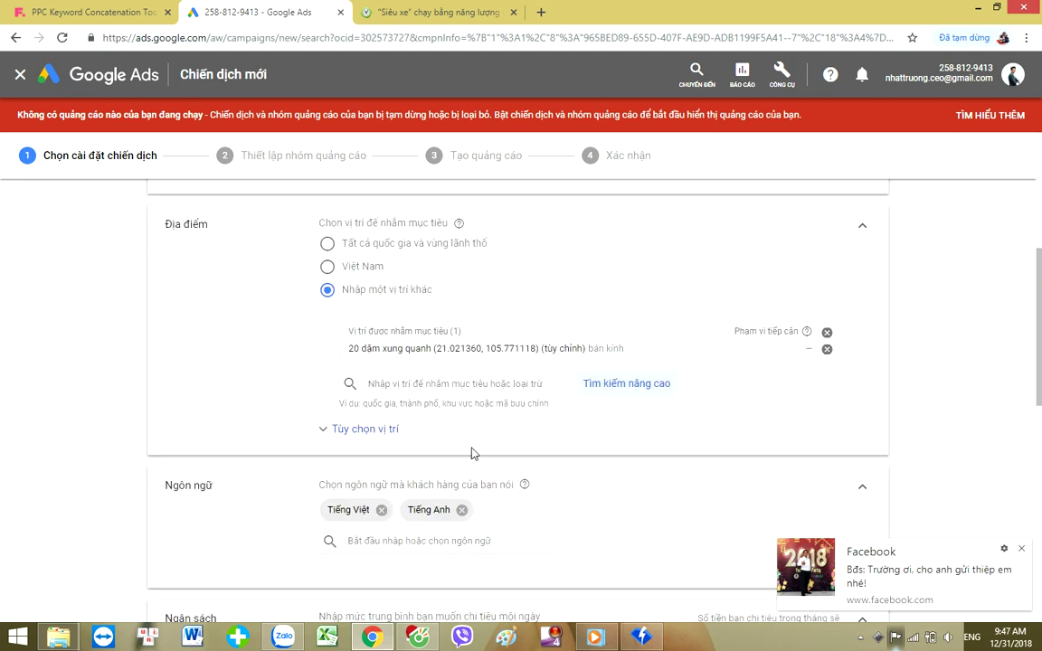
click(360, 430)
scroll(380, 439, down, 2)
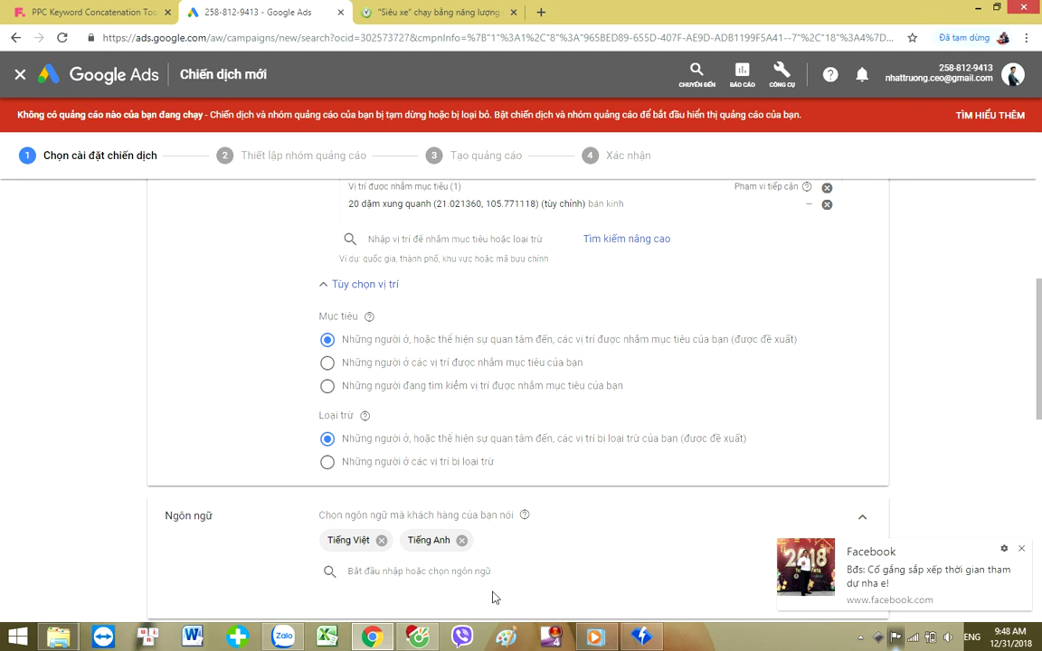
right_click(417, 637)
key(Escape)
click(1018, 552)
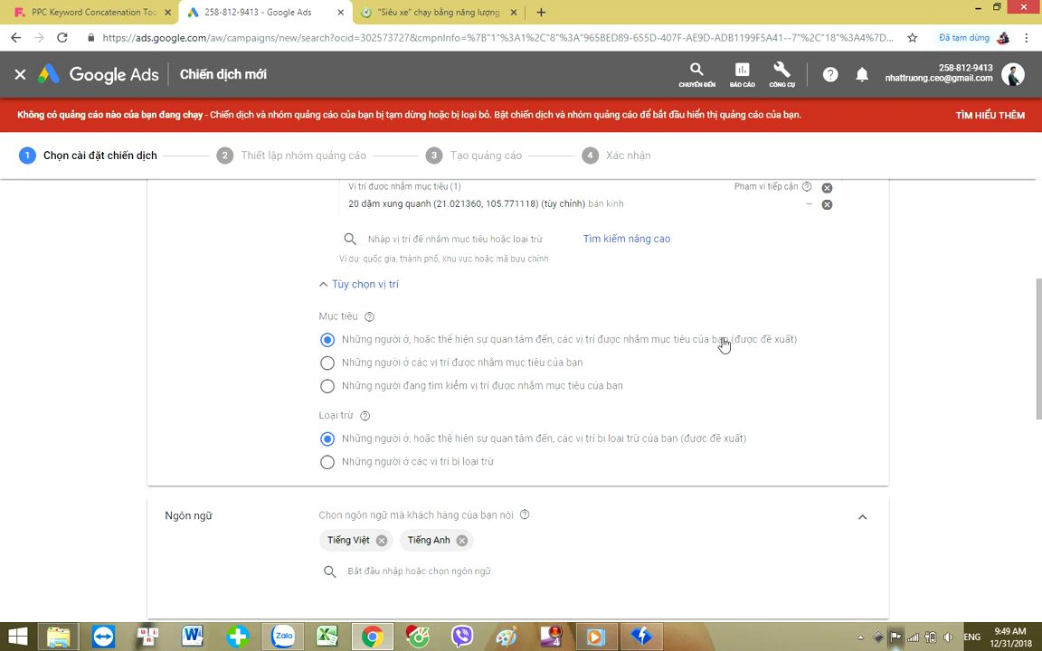
click(327, 364)
Step: Set the average daily budget to 100000 ₫ and expand the budget's delivery method options (Cách phân phối)
scroll(417, 416, down, 1)
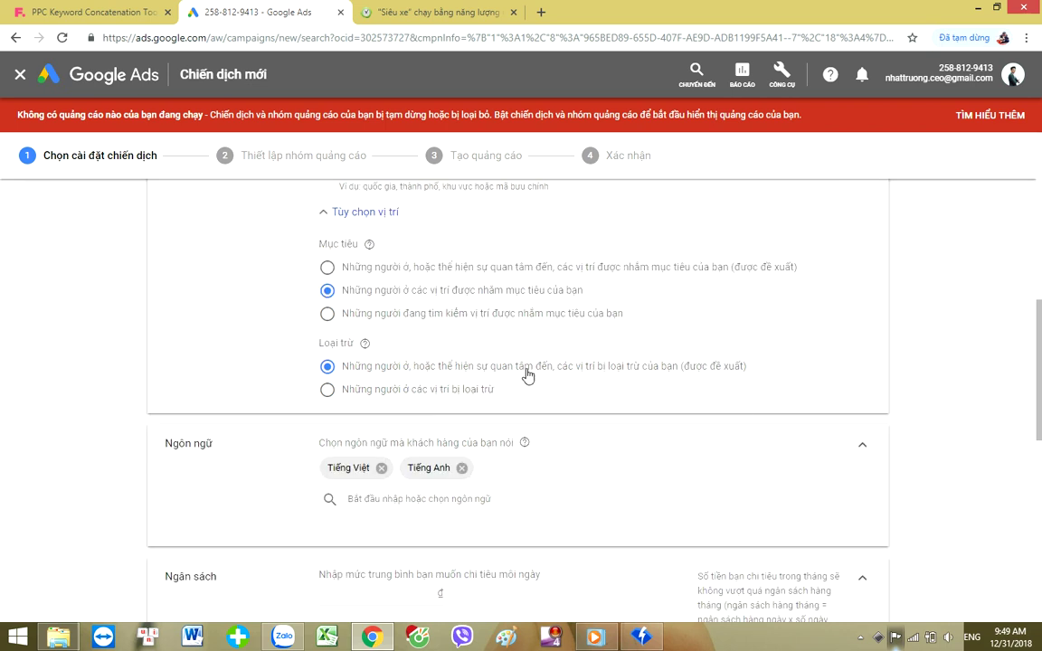
scroll(526, 372, up, 1)
scroll(506, 498, down, 1)
click(421, 499)
scroll(657, 489, down, 3)
click(421, 381)
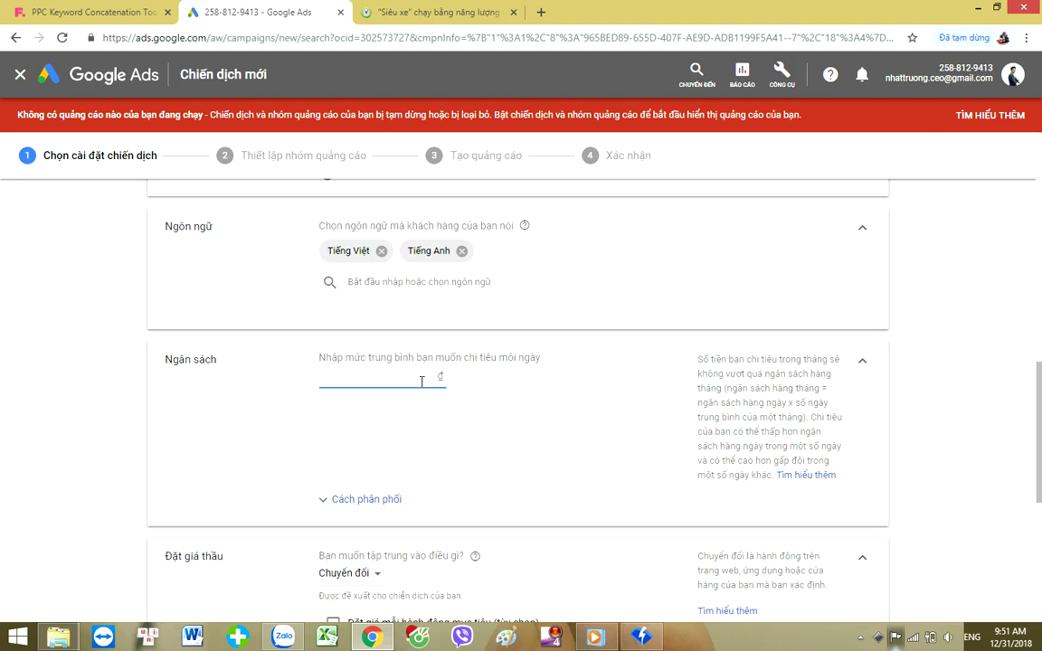
text(00000)
click(445, 459)
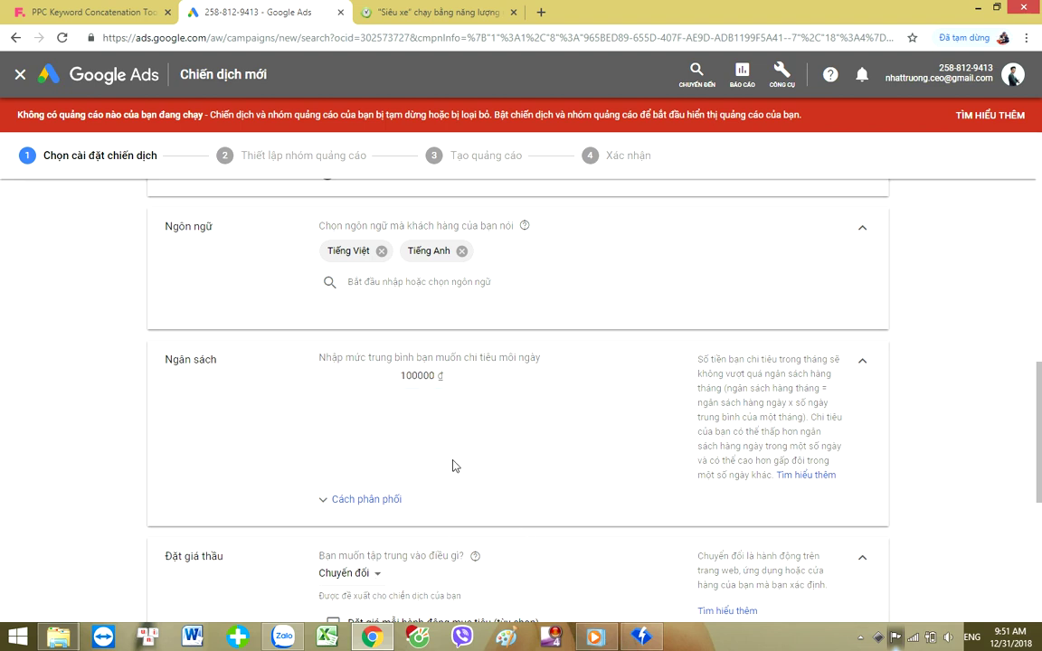
scroll(453, 467, down, 4)
scroll(407, 397, up, 3)
click(358, 427)
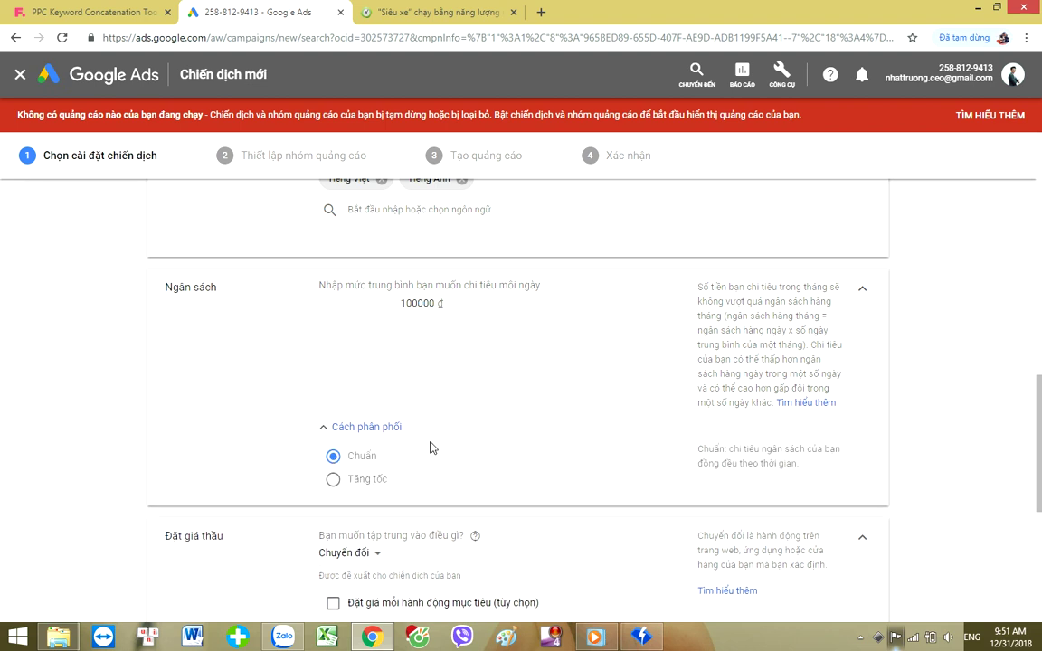
Step: Set the bidding focus to clicks (Số nhấp chuột)
scroll(469, 429, down, 1)
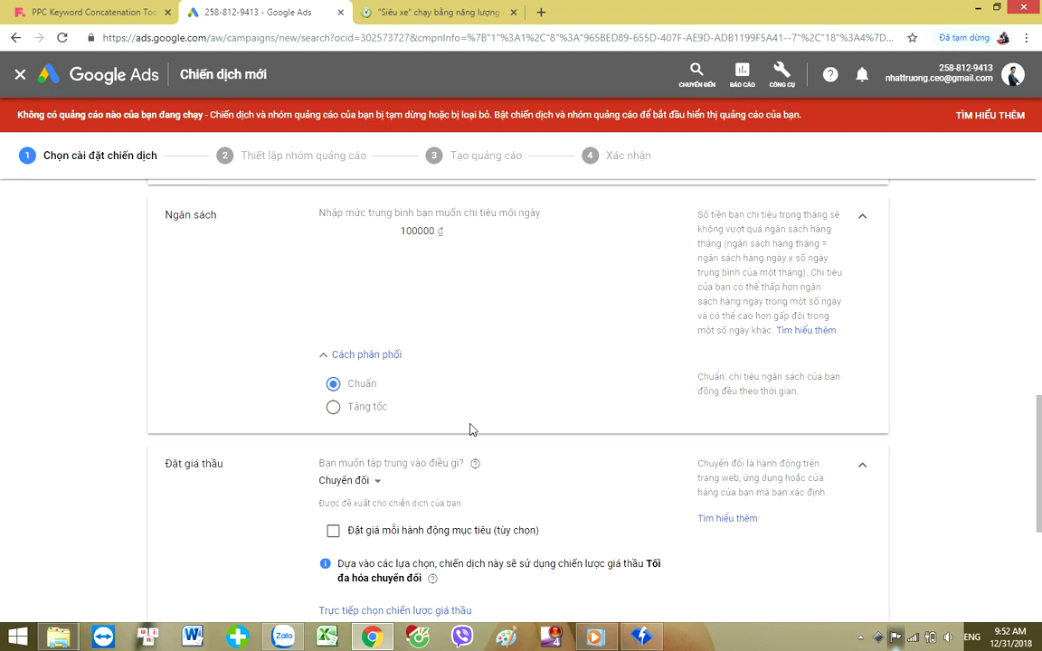
scroll(464, 436, down, 1)
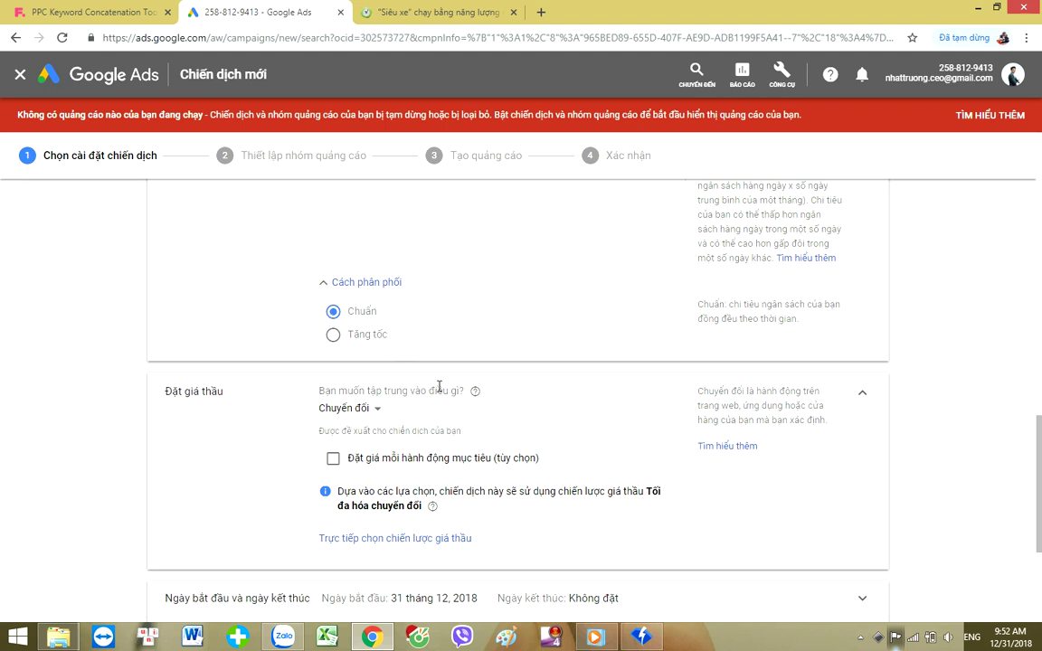
scroll(392, 347, down, 1)
click(378, 336)
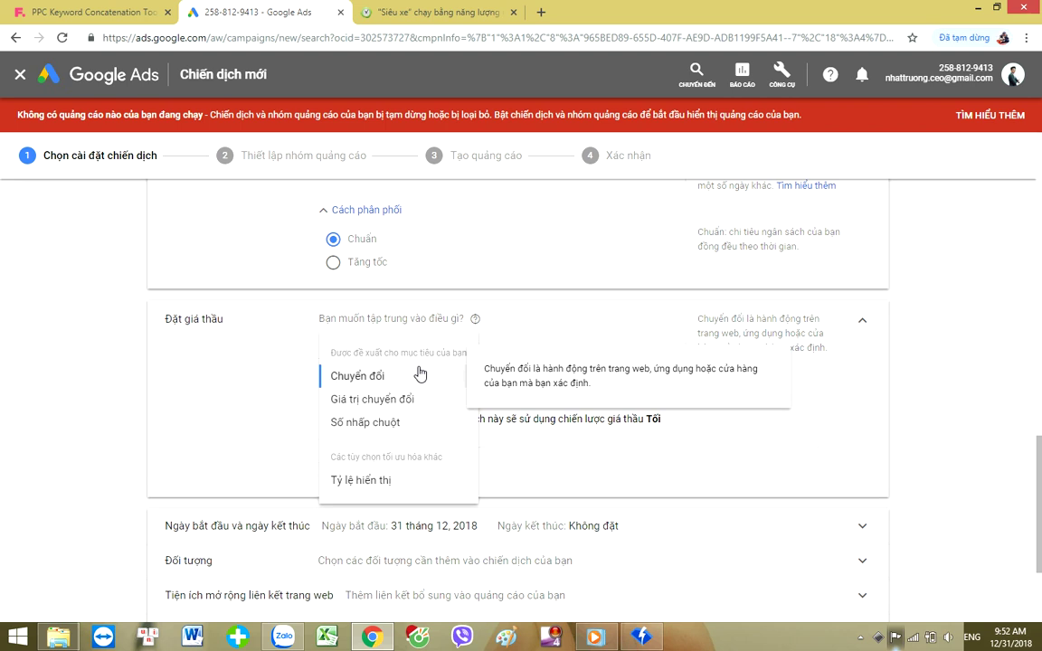
click(386, 422)
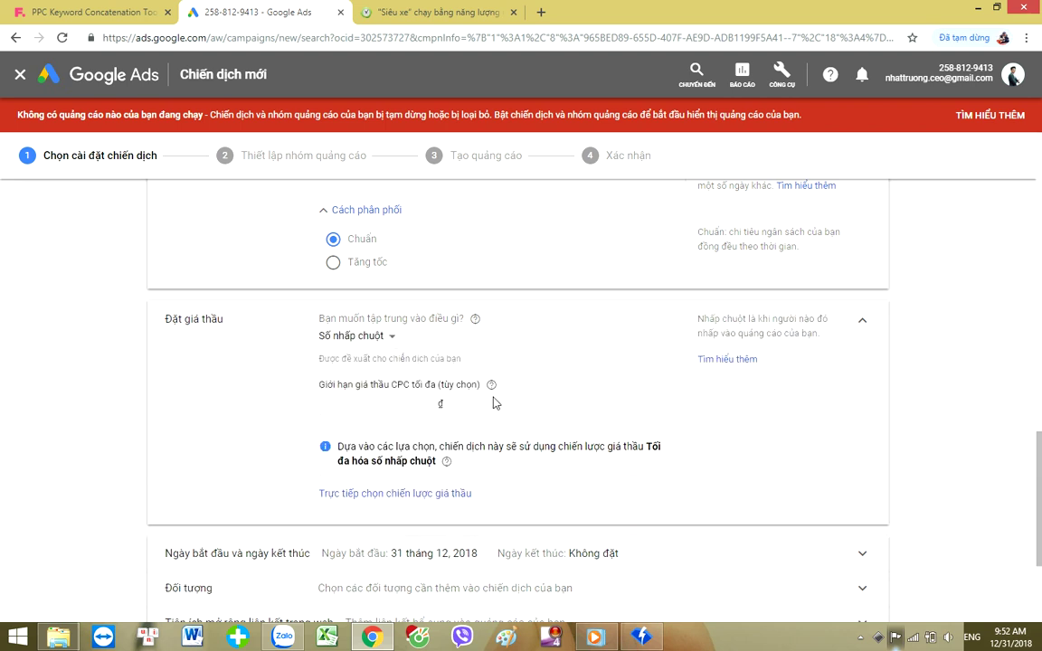
Step: Set the optional maximum CPC bid limit (Giới hạn giá thầu CPC tối đa) to 10000 ₫
click(424, 399)
text(10000)
scroll(440, 490, down, 1)
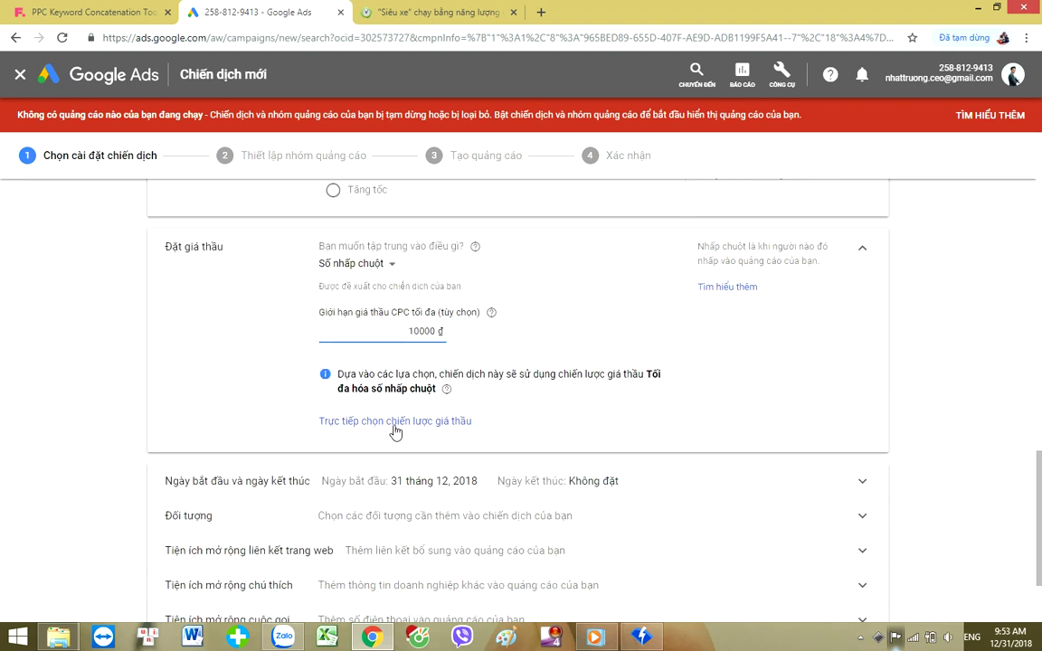
Step: Expand the campaign's start and end date settings (Ngày bắt đầu và ngày kết thúc) and review the scheduling options
scroll(375, 473, down, 1)
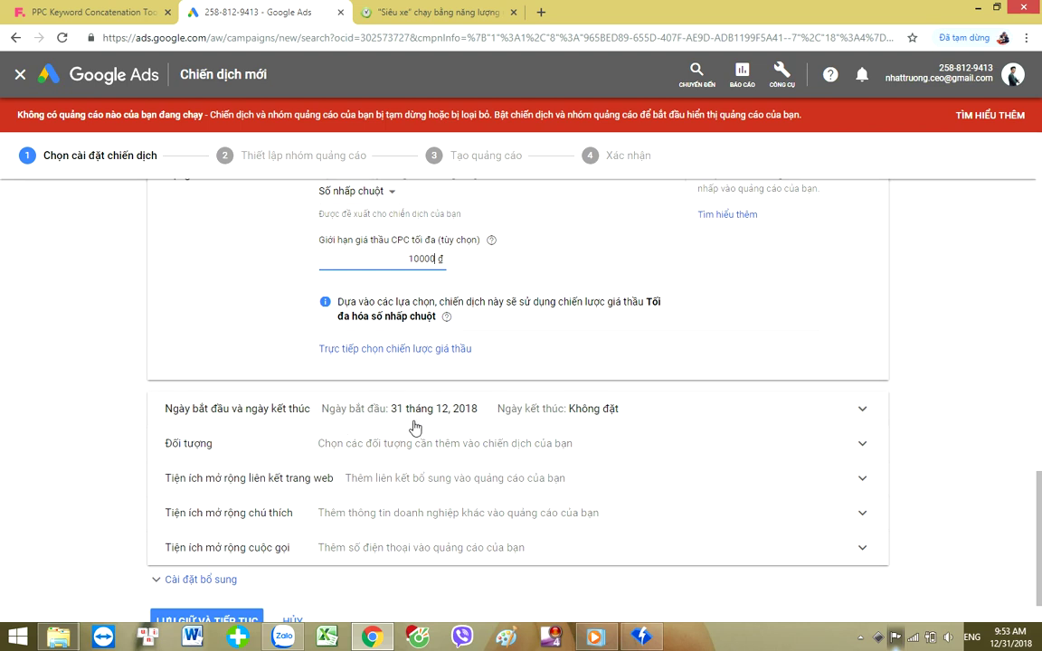
click(865, 416)
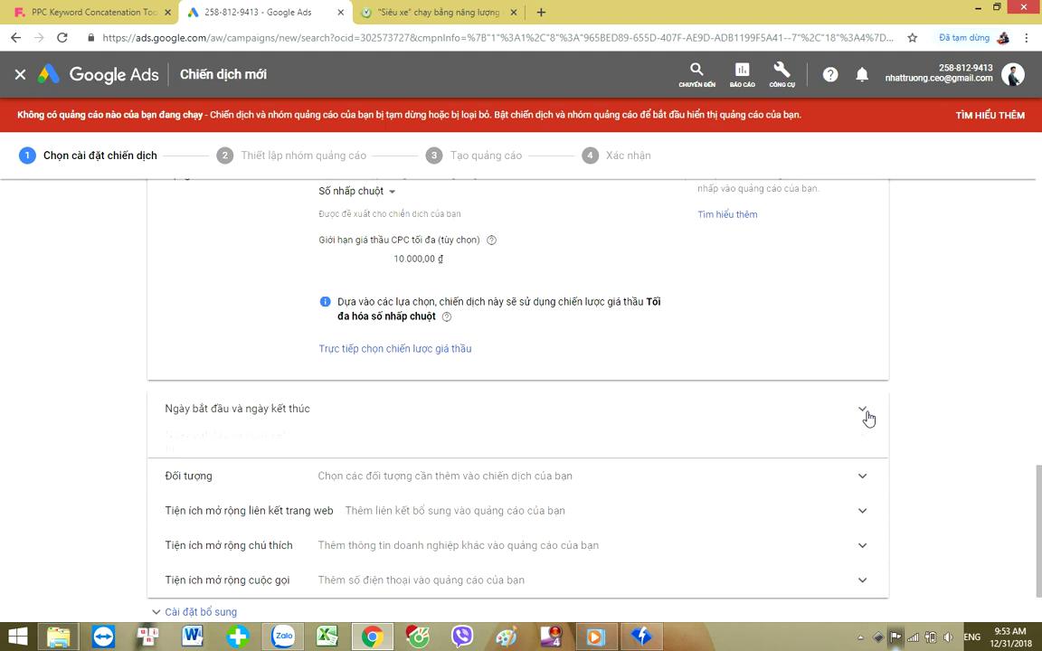
scroll(543, 453, down, 1)
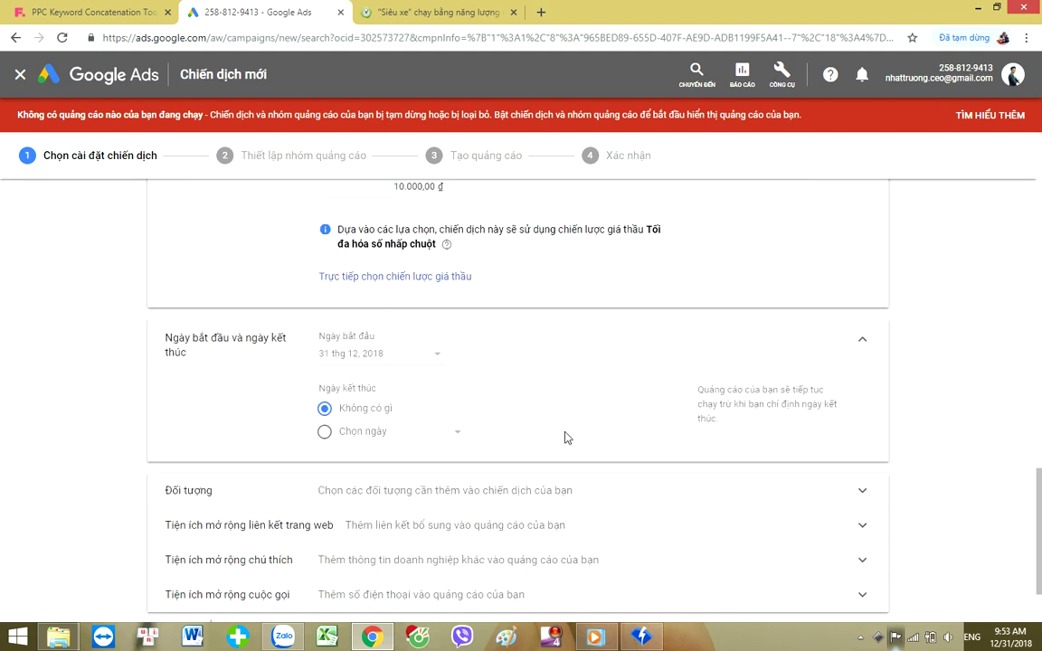
scroll(566, 437, down, 1)
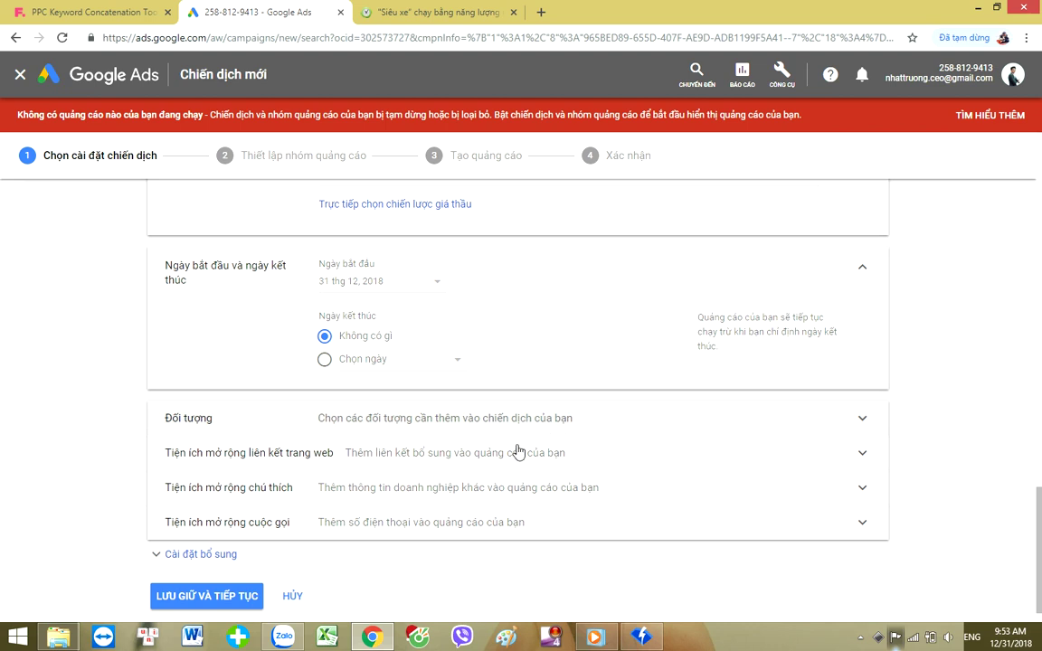
Step: Expand the sitelink extensions section (Tiện ích mở rộng liên kết trang web) and review its options for adding links
click(467, 454)
scroll(465, 455, down, 1)
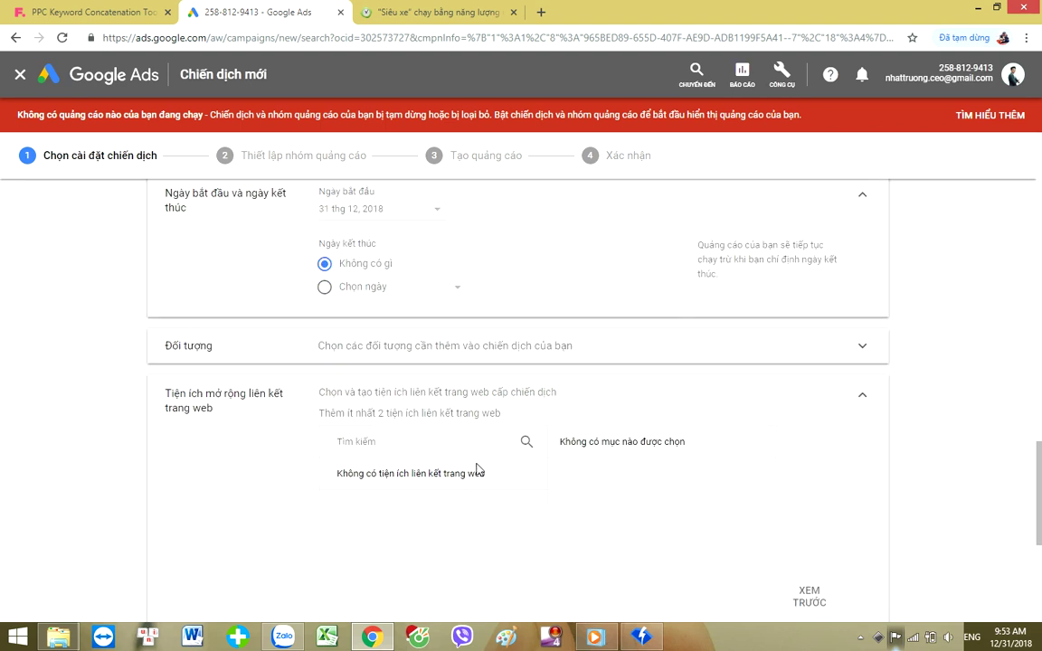
scroll(479, 457, down, 1)
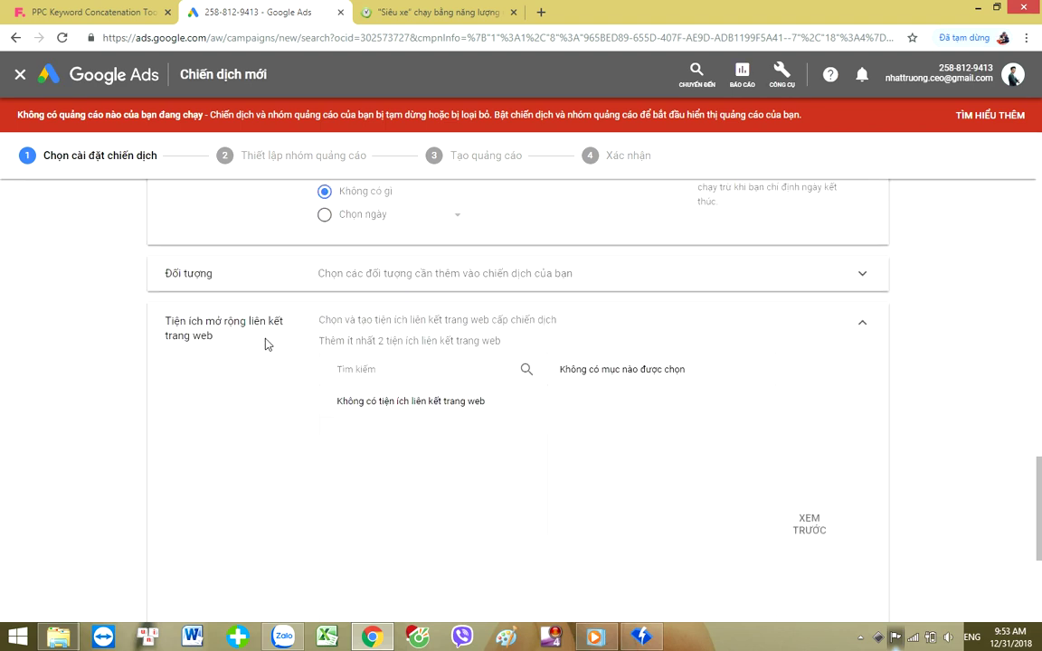
scroll(372, 367, down, 4)
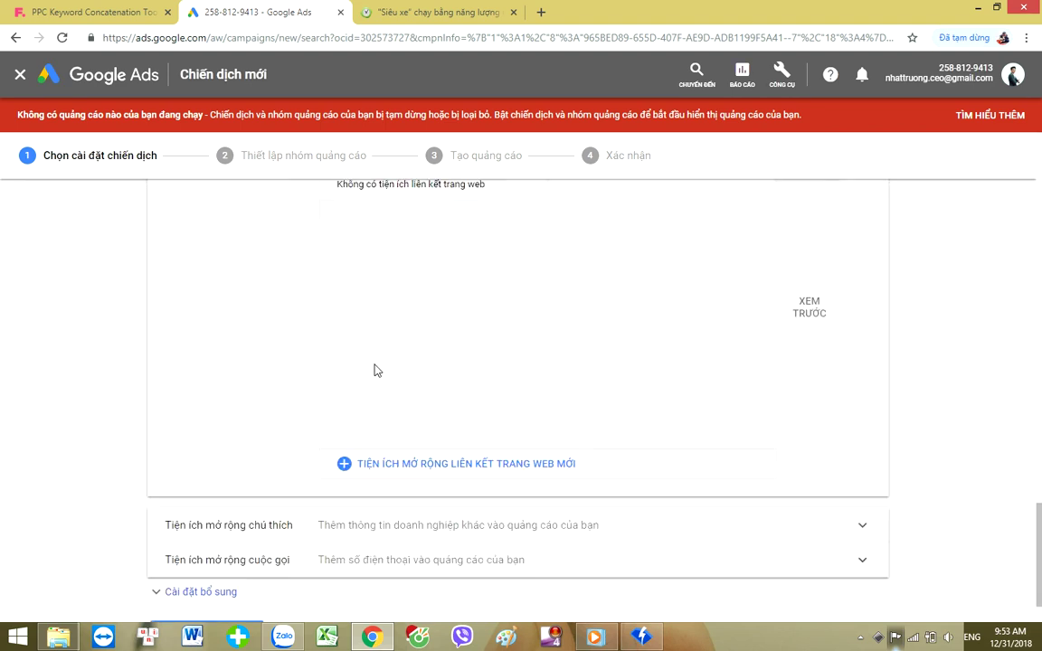
Step: Expand the campaign's audience section (Đối tượng) and view the audience categories available for browsing
scroll(375, 370, up, 5)
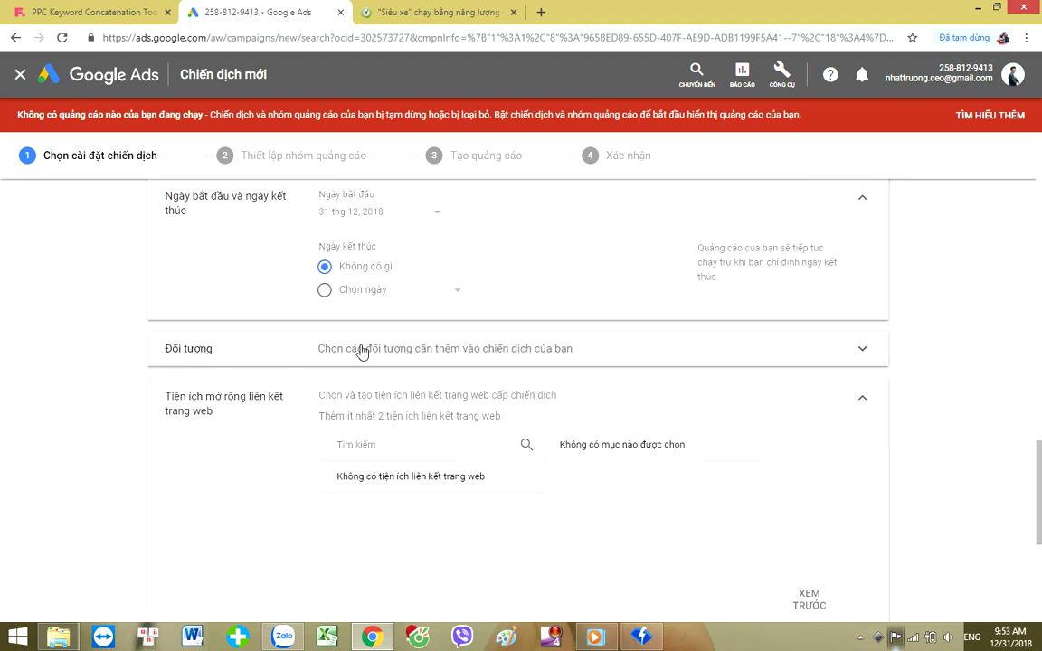
click(362, 352)
scroll(397, 362, down, 1)
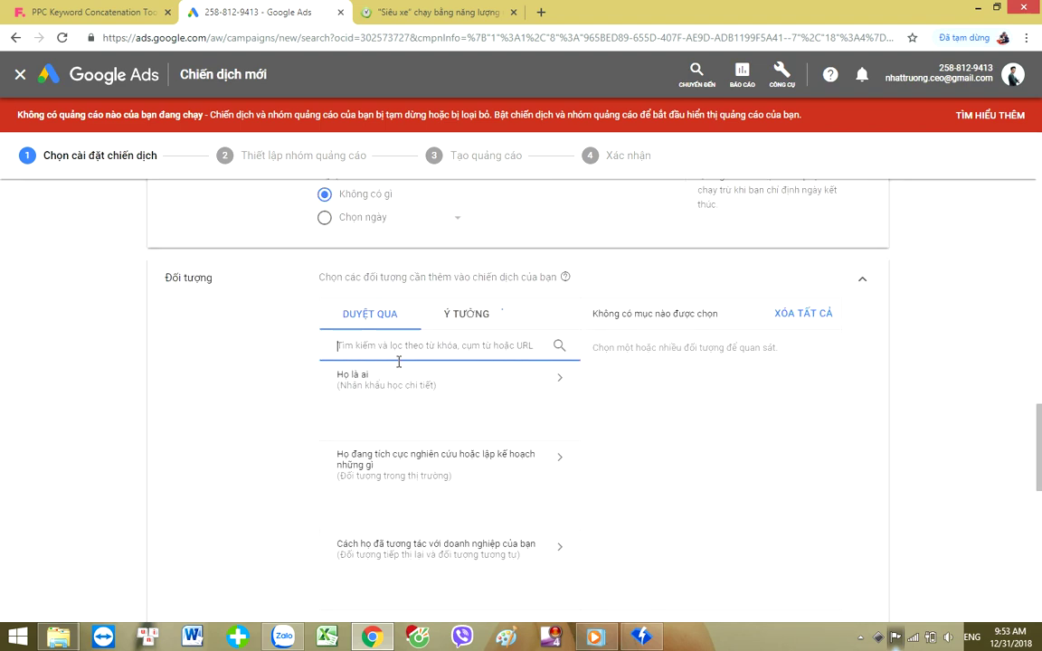